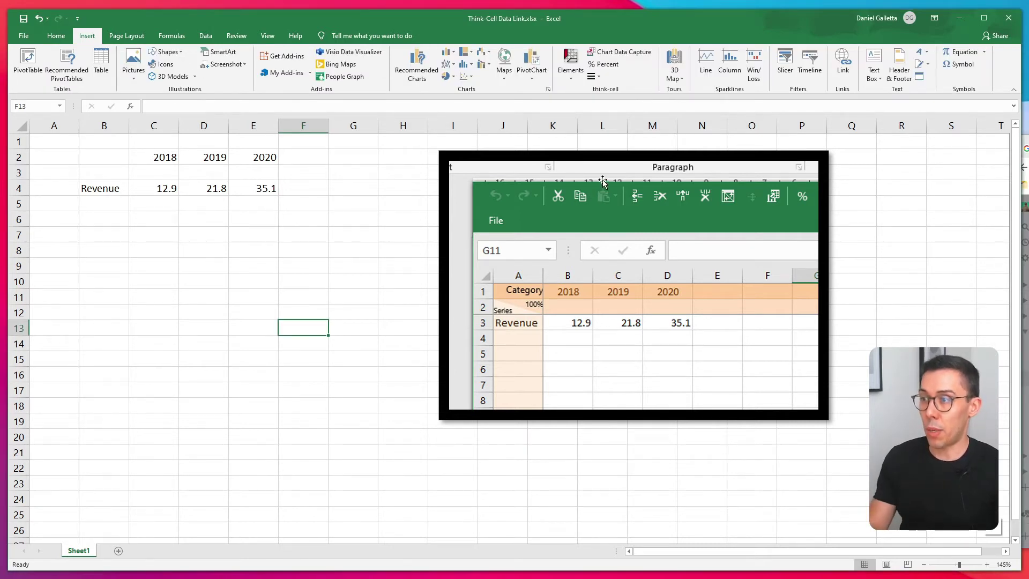
Select the years and Revenue data in B2:E4 and create a think-cell stacked column chart from it
{"action": "left_click", "coordinate": [369, 205]}
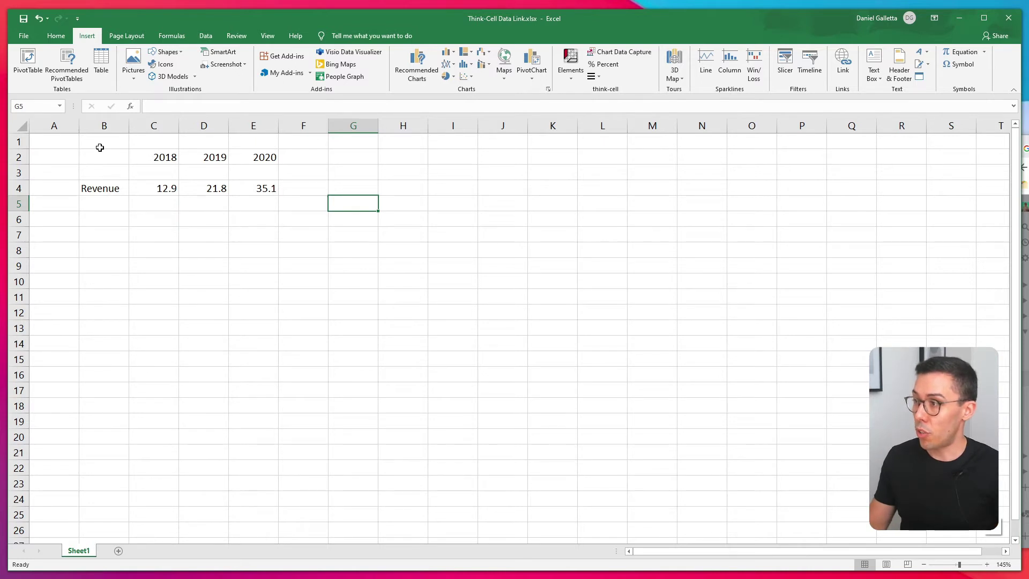
{"action": "left_click_drag", "start_coordinate": [99, 155], "coordinate": [264, 185]}
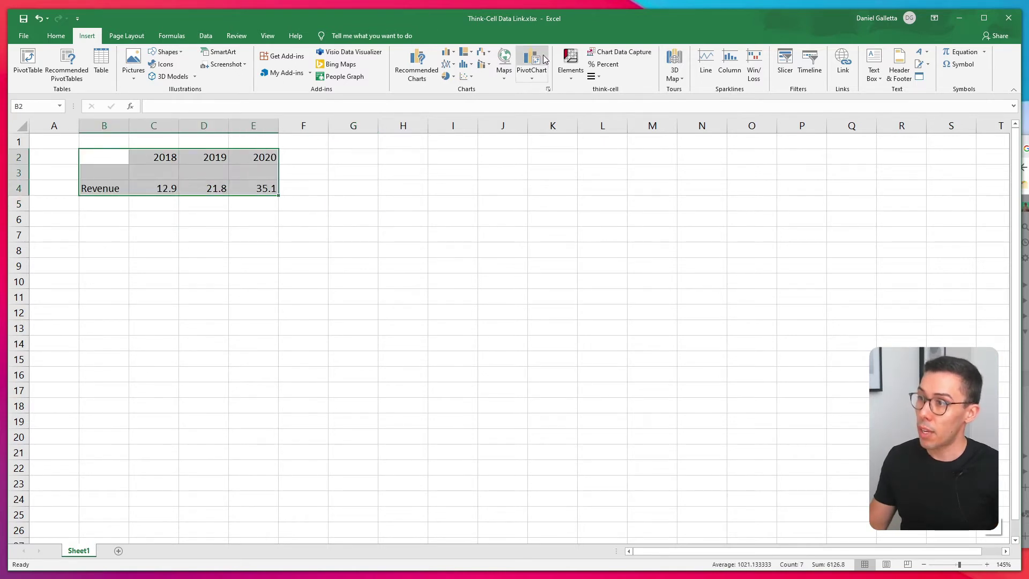
{"action": "left_click", "coordinate": [573, 79]}
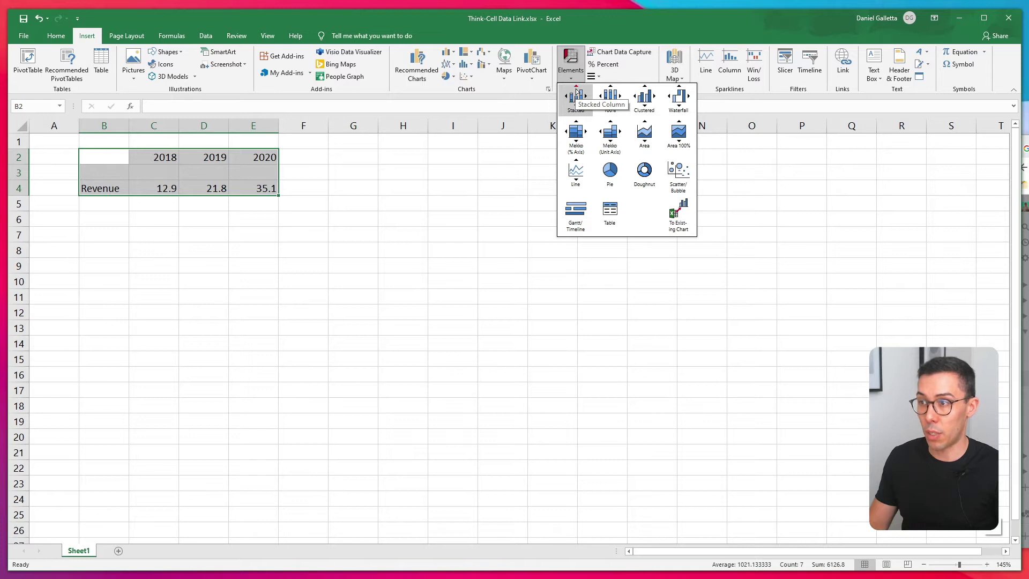
{"action": "left_click", "coordinate": [576, 92]}
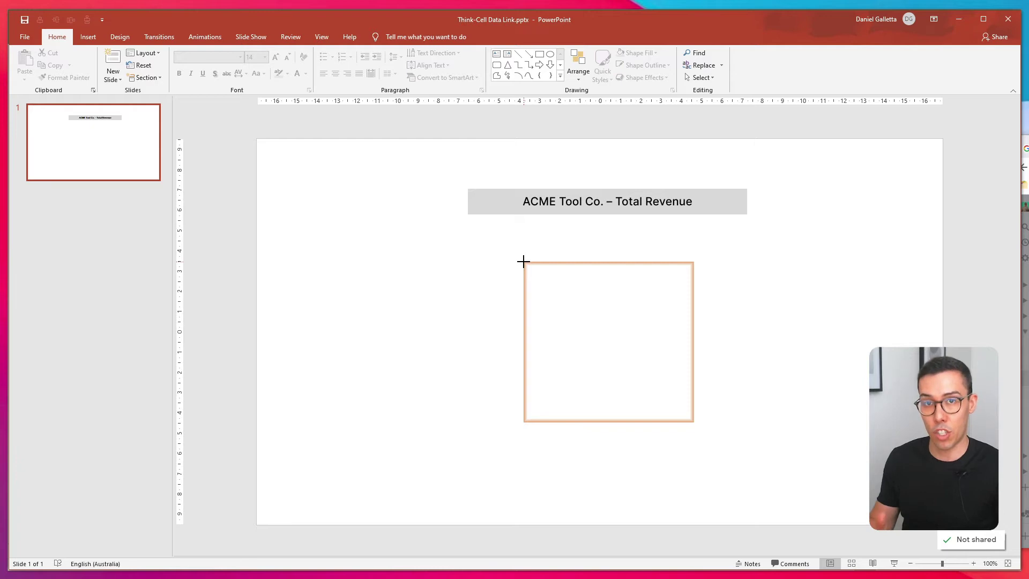
Drop the chart below the 'ACME Tool Co. – Total Revenue' title, showing $13m, $22m and $35m
{"action": "left_click", "coordinate": [523, 262]}
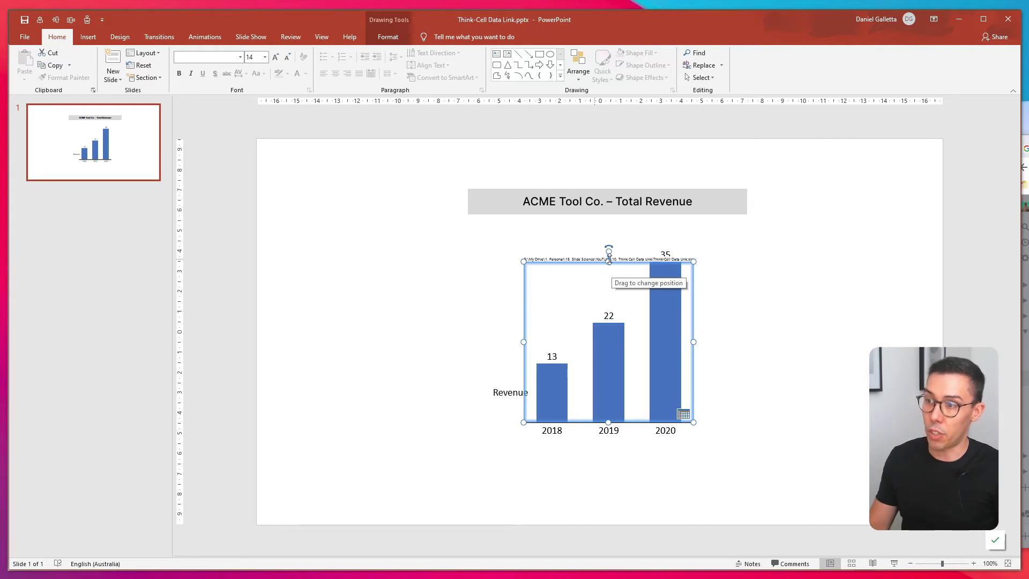
{"action": "left_click", "coordinate": [488, 282]}
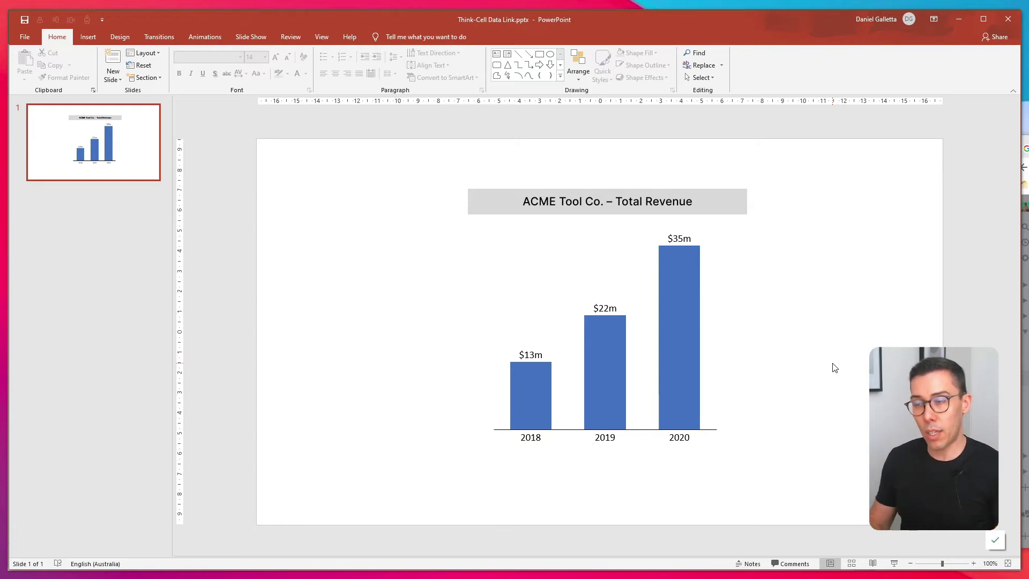
{"action": "left_click", "coordinate": [599, 285]}
In Excel, replace the 2020 Revenue in E4 with 55, then return to PowerPoint
{"action": "key", "text": "alt+Tab"}
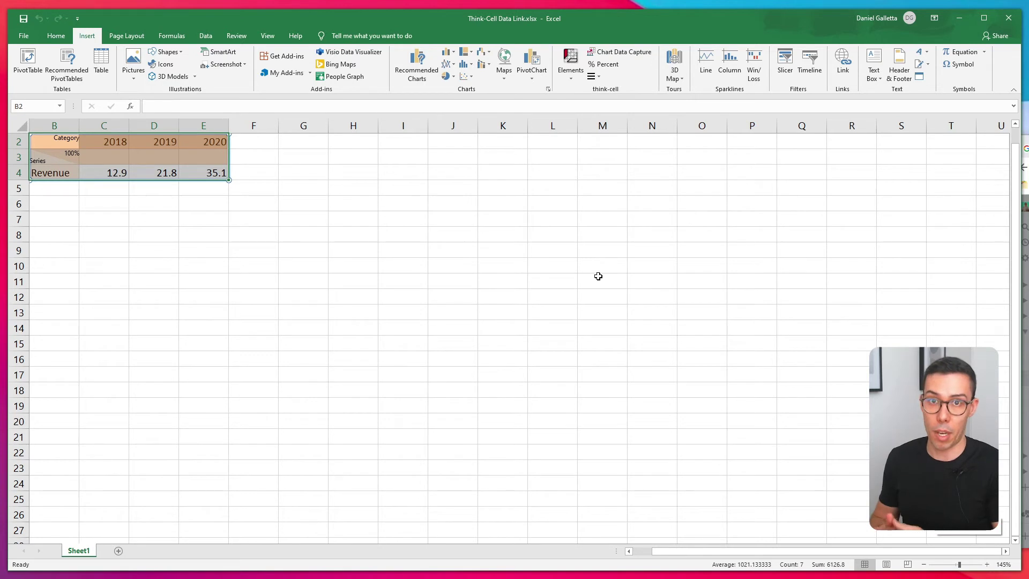
{"action": "left_click", "coordinate": [403, 262]}
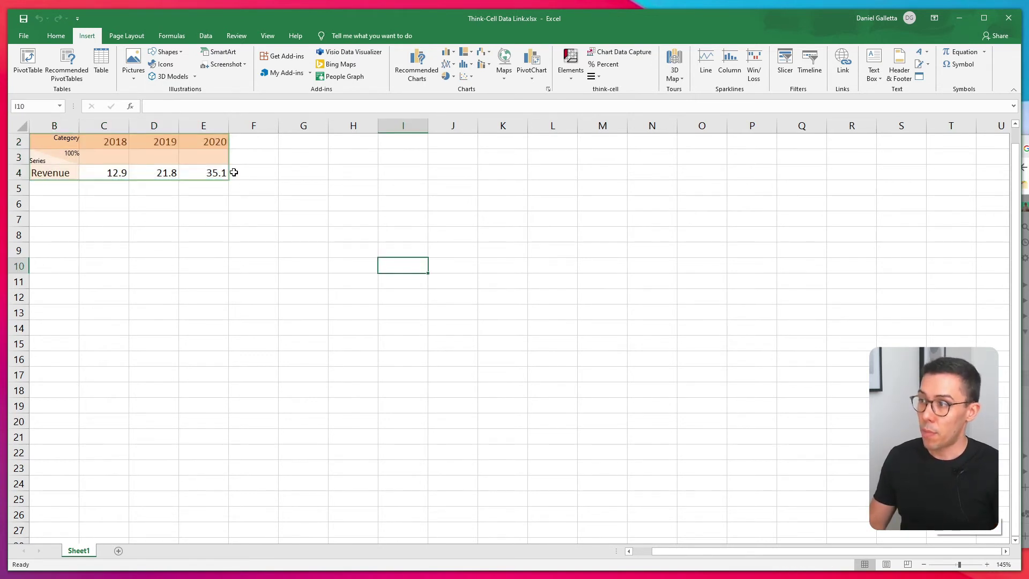
{"action": "left_click", "coordinate": [214, 173]}
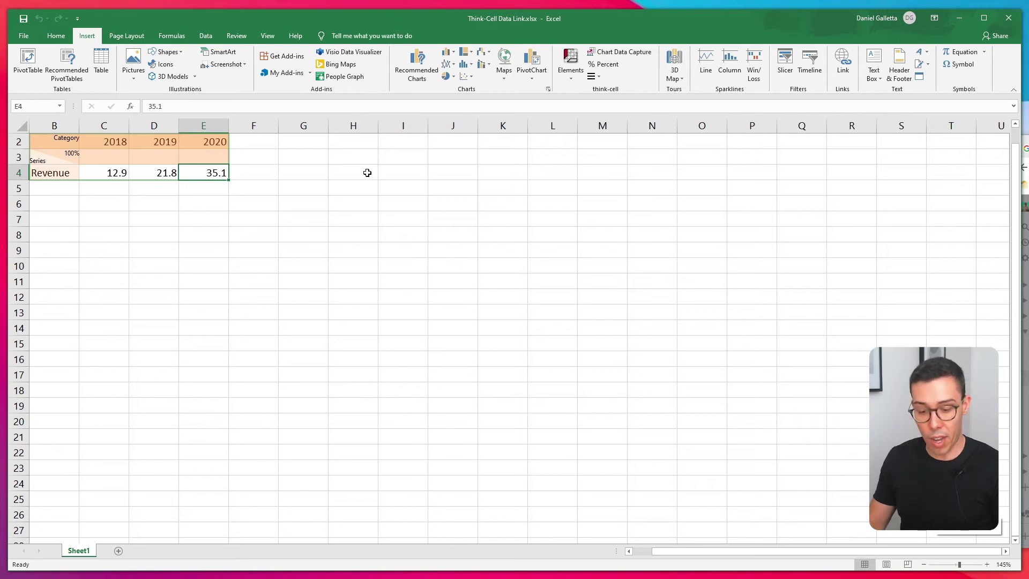
{"action": "type", "text": "55"}
{"action": "key", "text": "Return"}
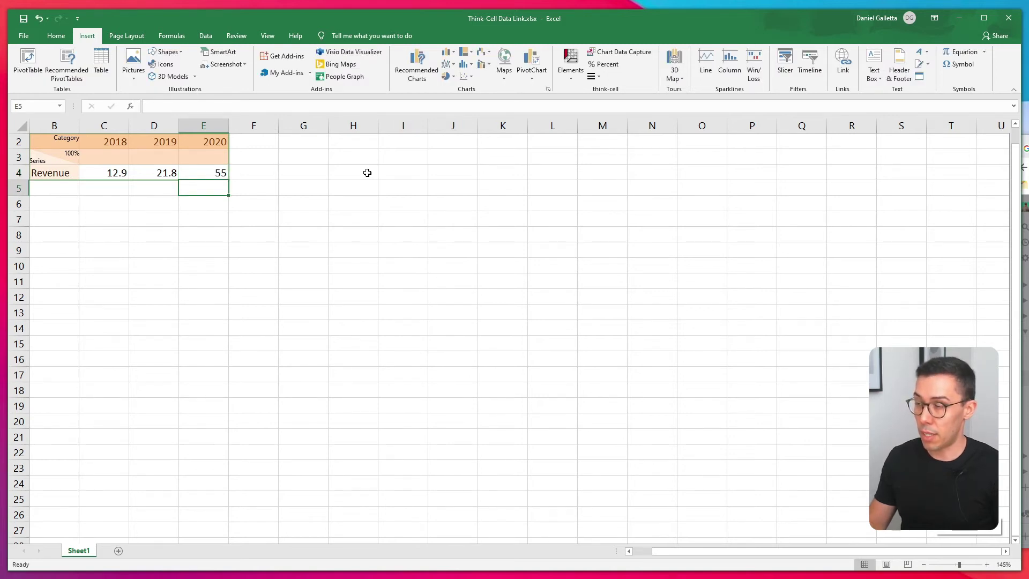
{"action": "key", "text": "alt+Tab"}
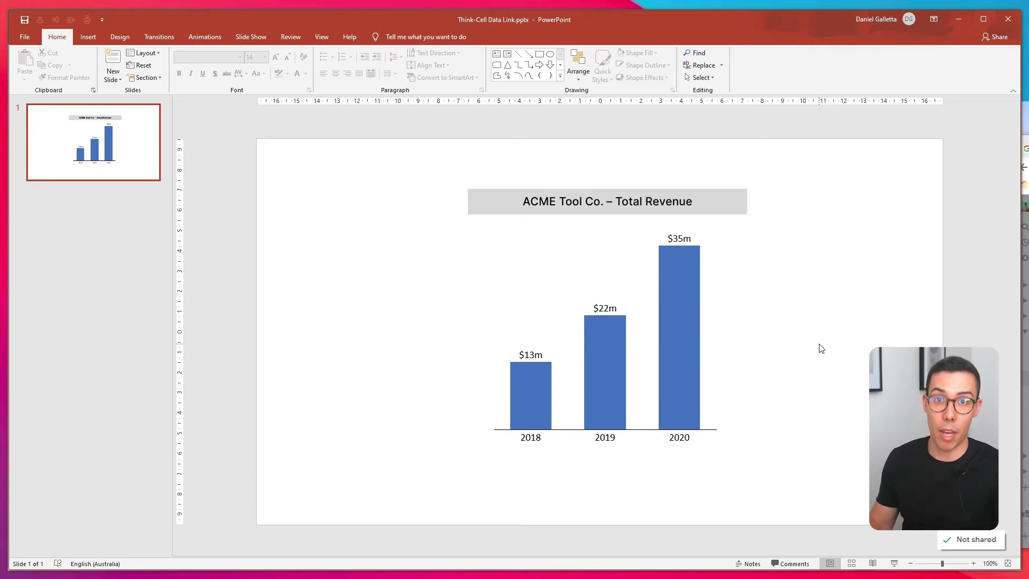
Update the revenue chart so its 2020 column shows $55m
{"action": "left_click", "coordinate": [633, 290]}
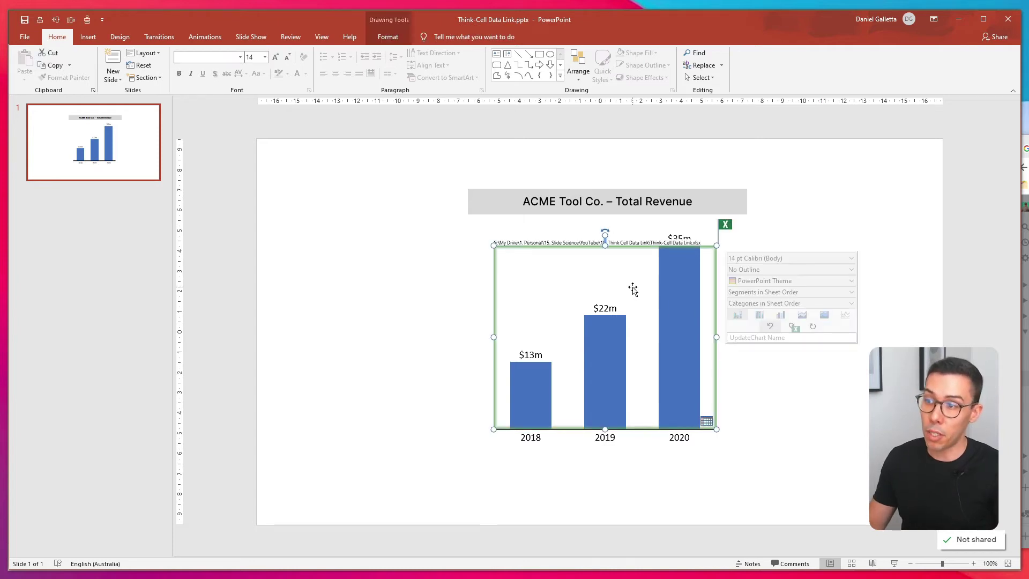
{"action": "left_click", "coordinate": [730, 227]}
{"action": "left_click", "coordinate": [776, 264]}
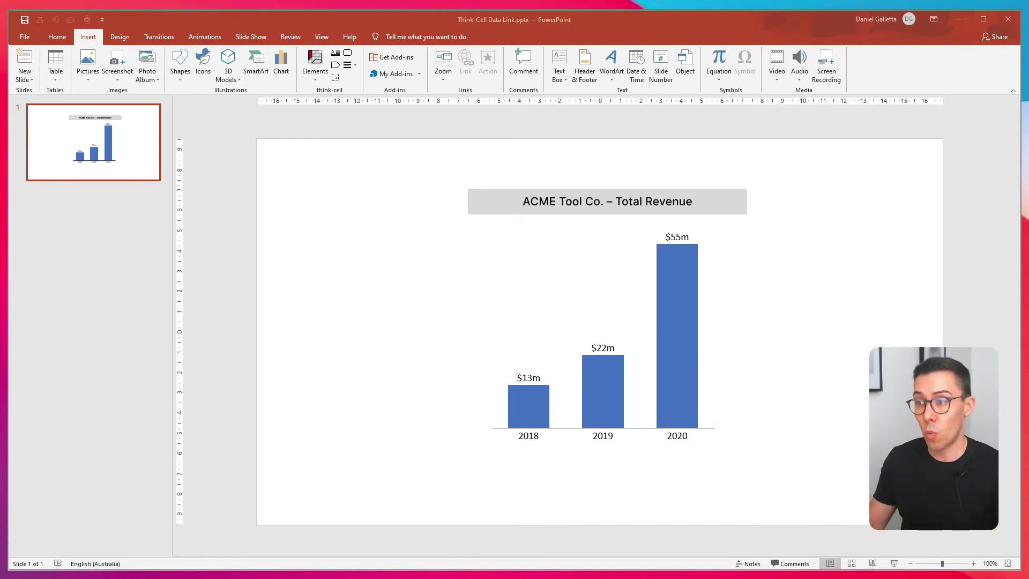
Turn on Update Automatically for the chart's Excel link
{"action": "left_click", "coordinate": [630, 308]}
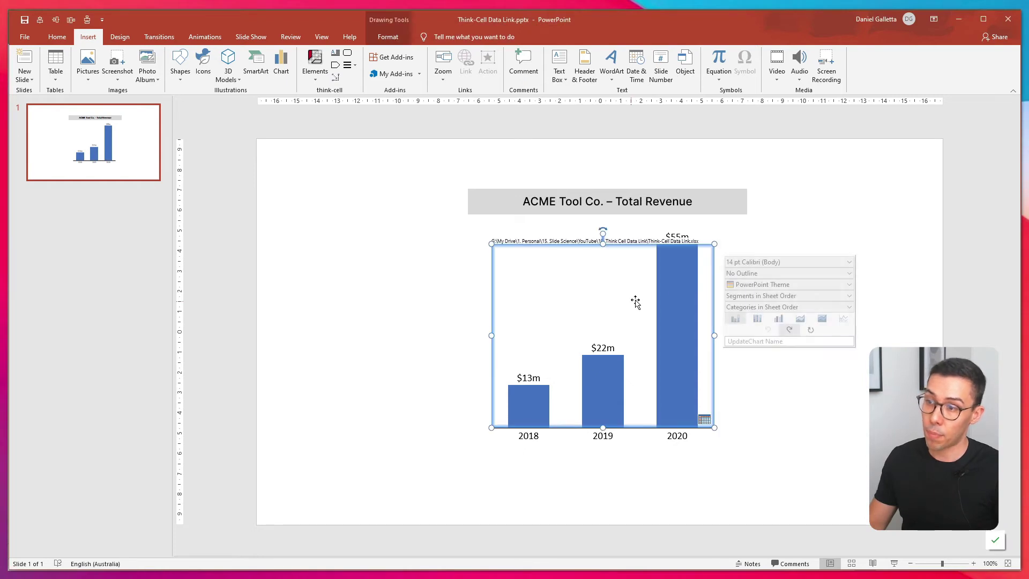
{"action": "left_click", "coordinate": [817, 334]}
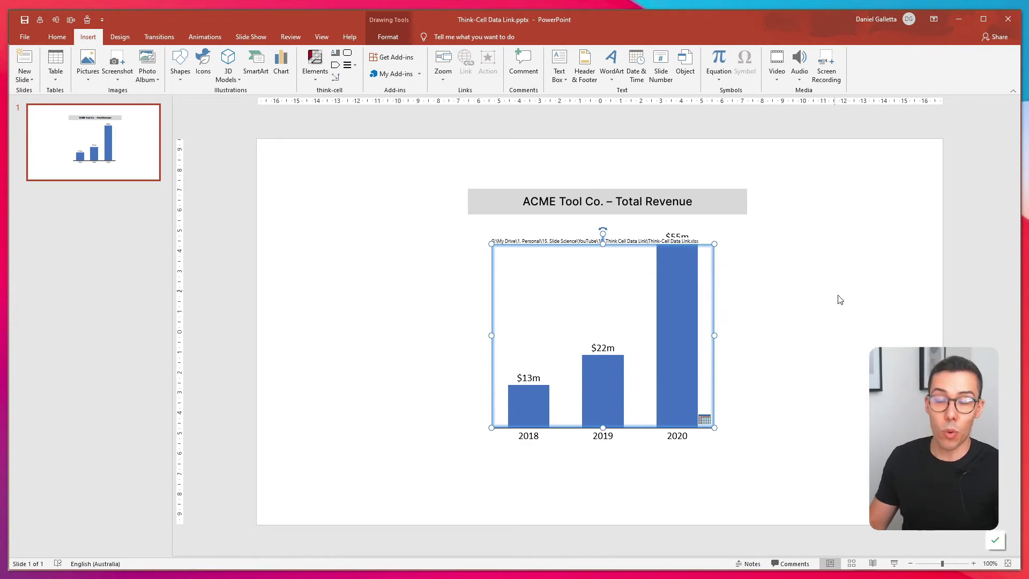
{"action": "left_click", "coordinate": [838, 298]}
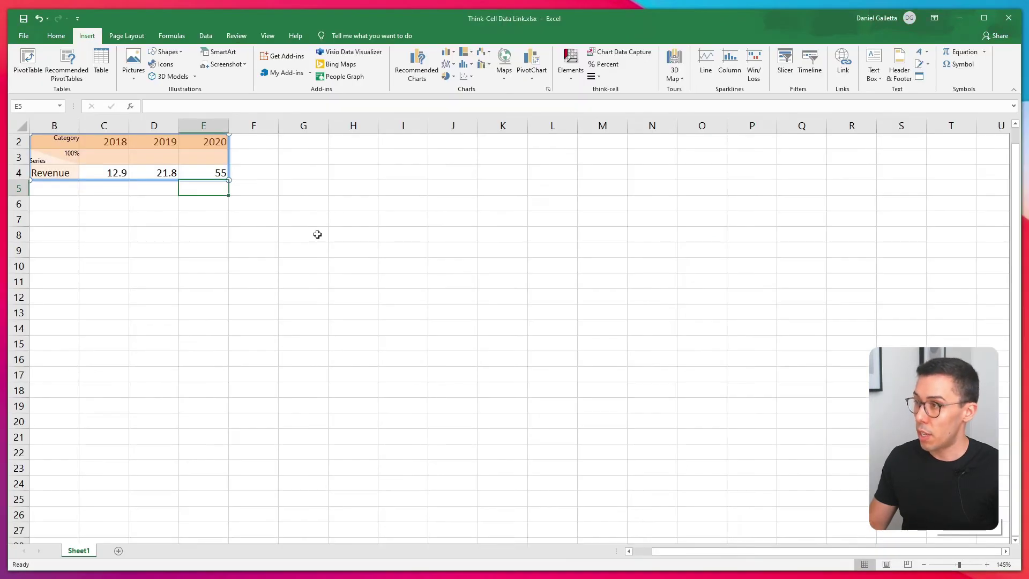
Enter 100 as the 2020 Revenue in E4 so the chart auto-updates to $100m
{"action": "left_click", "coordinate": [300, 187]}
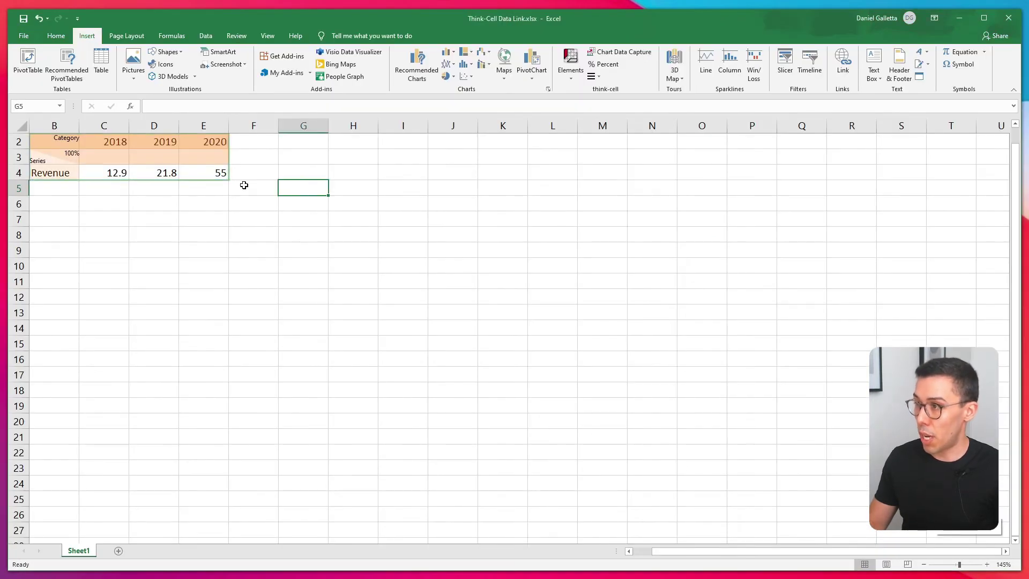
{"action": "left_click", "coordinate": [212, 173]}
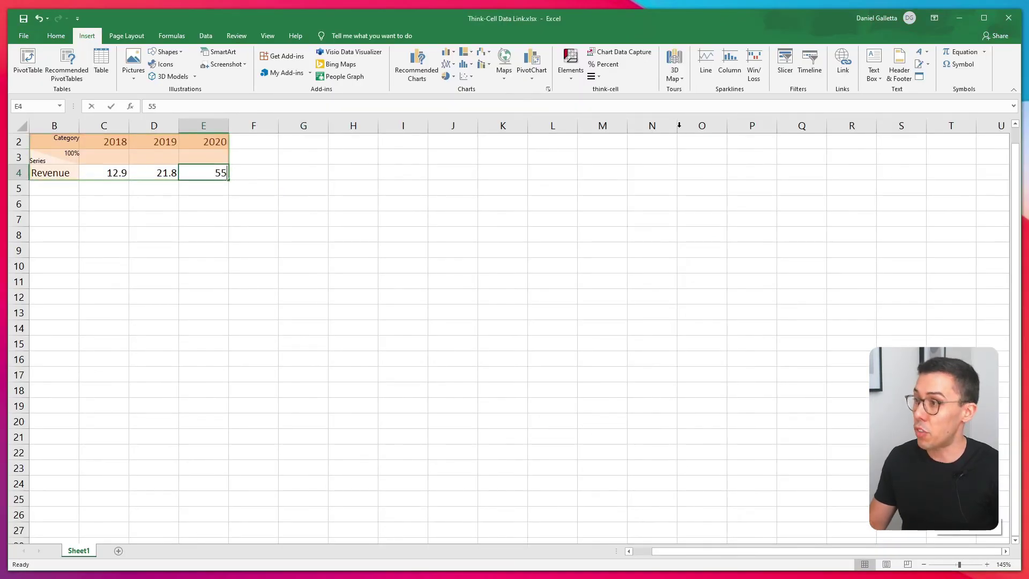
{"action": "type", "text": "100"}
{"action": "key", "text": "Return"}
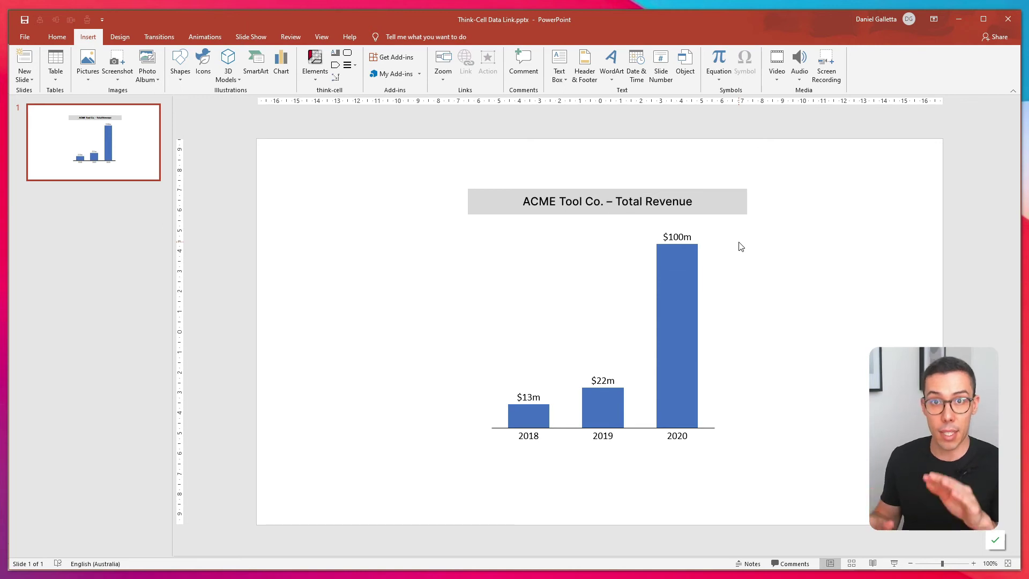
{"action": "scroll", "coordinate": [741, 246], "scroll_direction": "up", "scroll_amount": 1}
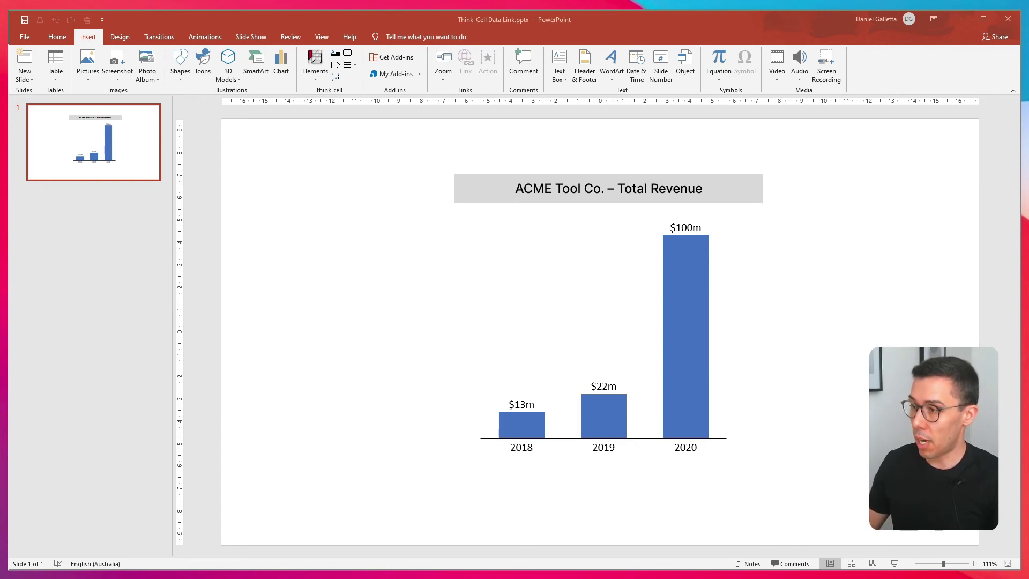
In Excel, label cell B5 'Cost' and enter the first 2018 cost value
{"action": "key", "text": "alt+Tab"}
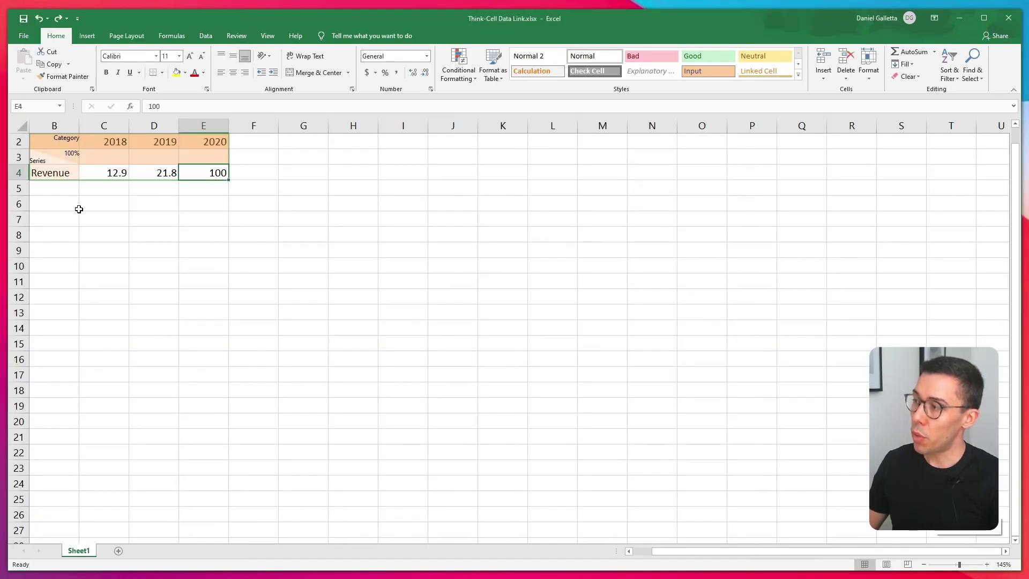
{"action": "left_click", "coordinate": [67, 192]}
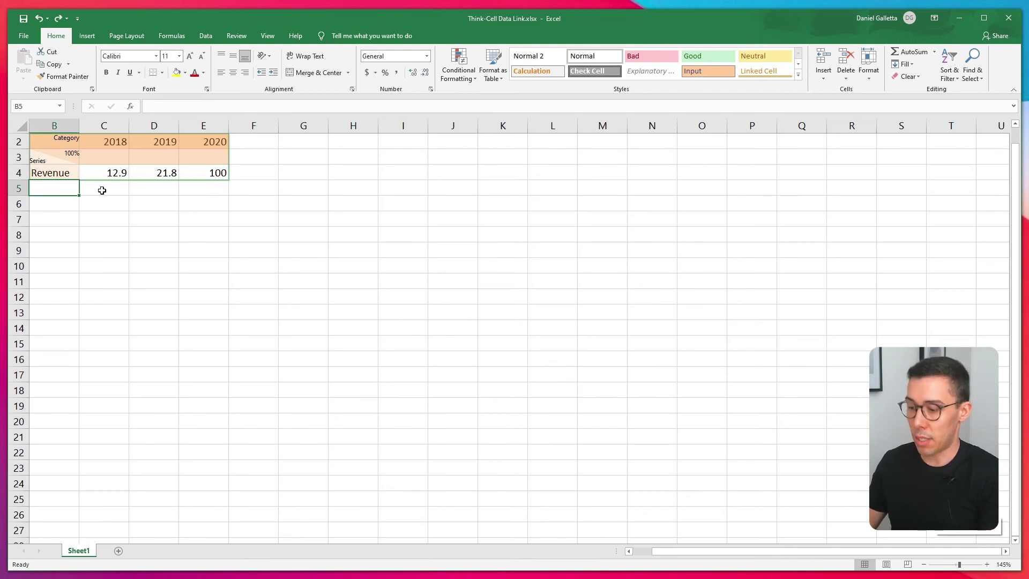
{"action": "type", "text": "Cost"}
{"action": "key", "text": "Tab"}
{"action": "type", "text": "-"}
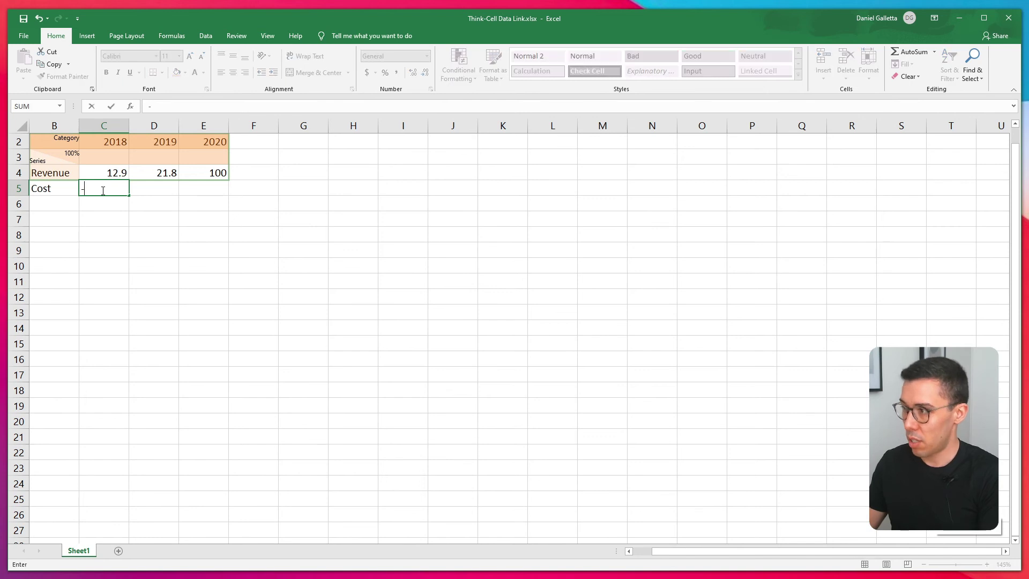
{"action": "type", "text": "100"}
{"action": "key", "text": "Tab"}
Correct the 2018 cost in C5 to -10, and check the slide before returning
{"action": "left_click", "coordinate": [103, 190]}
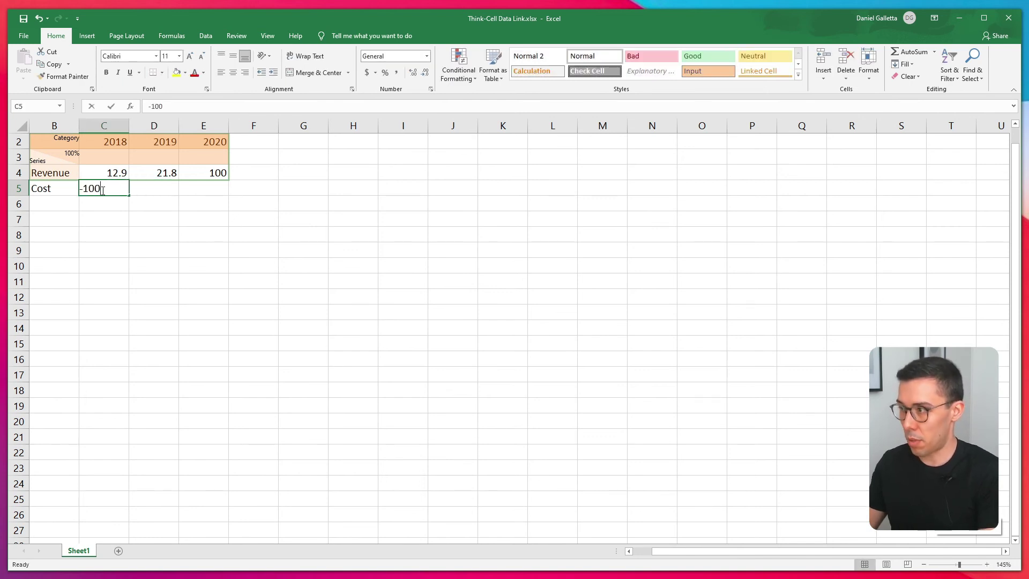
{"action": "type", "text": "-01"}
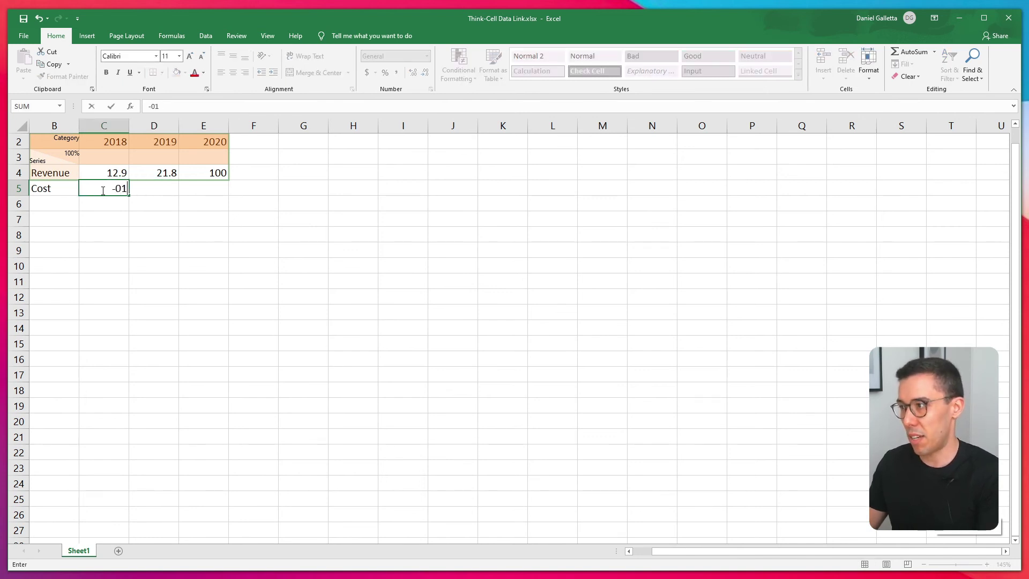
{"action": "key", "text": "BackSpace"}
{"action": "key", "text": "BackSpace"}
{"action": "type", "text": "10"}
{"action": "key", "text": "Tab"}
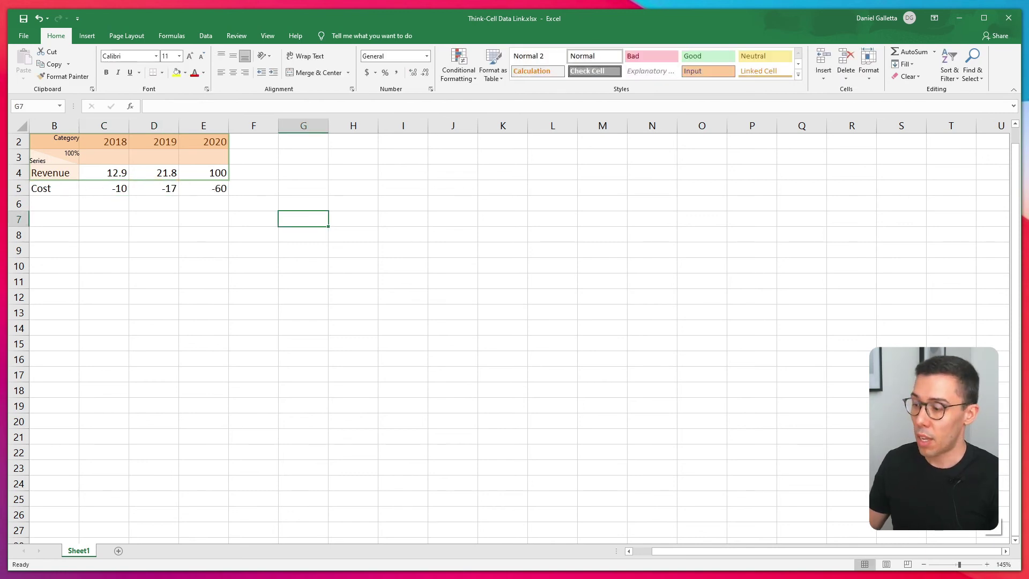
{"action": "key", "text": "alt+Tab"}
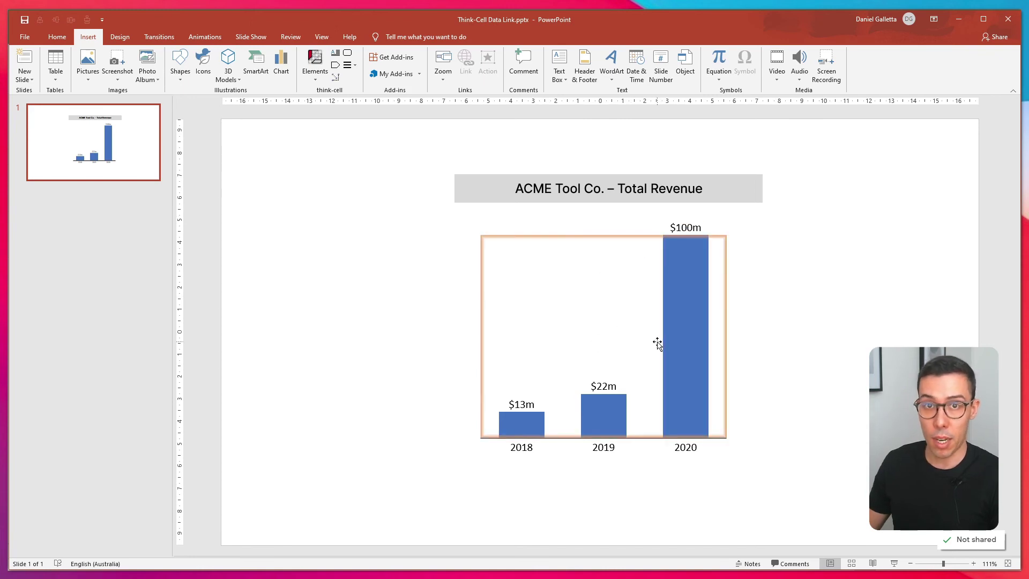
{"action": "key", "text": "alt+Tab"}
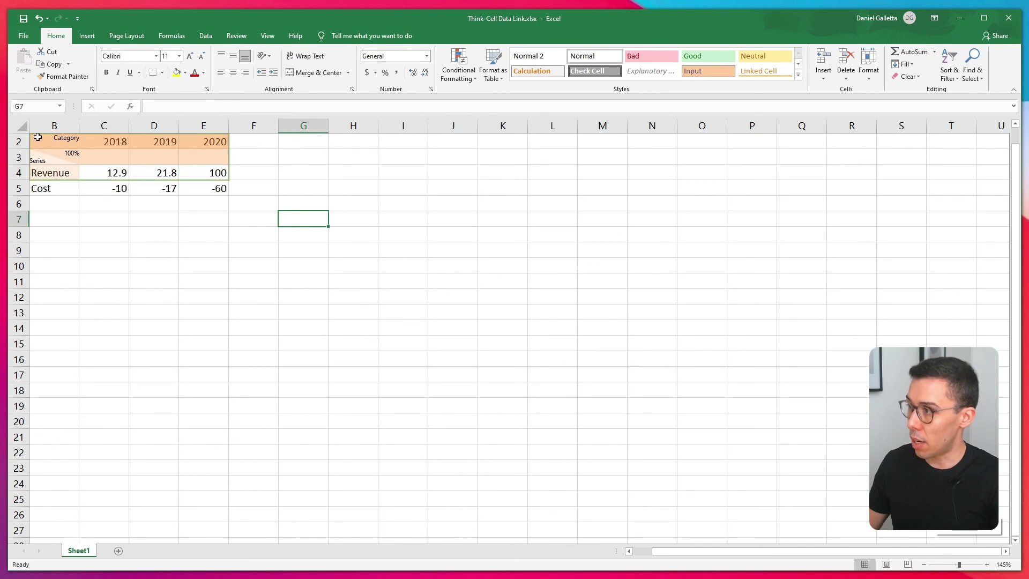
Extend the think-cell data range to B2:E5 to include the Cost row
{"action": "mouse_move", "coordinate": [230, 180]}
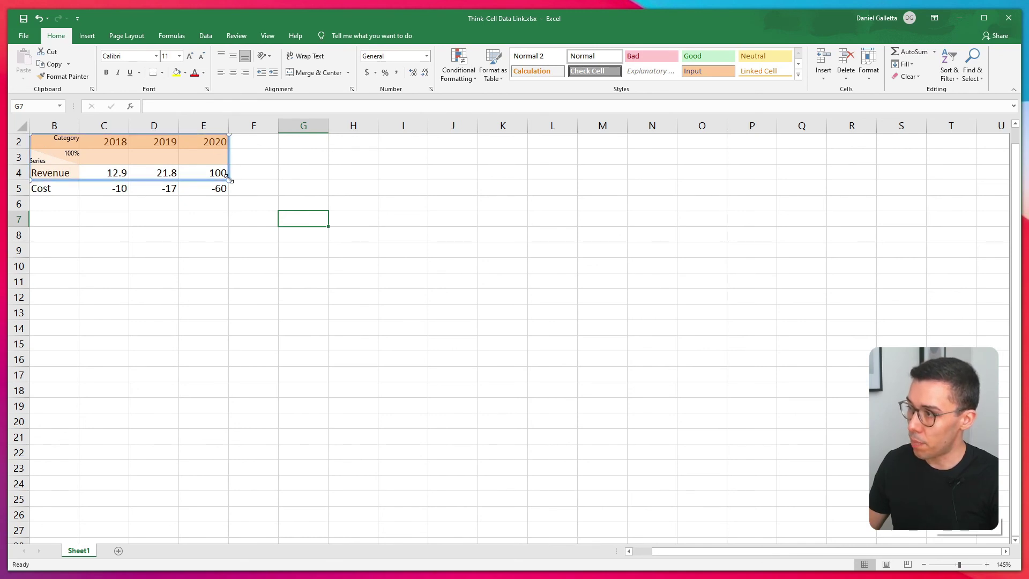
{"action": "left_click_drag", "start_coordinate": [229, 179], "coordinate": [228, 194]}
{"action": "left_click", "coordinate": [124, 223]}
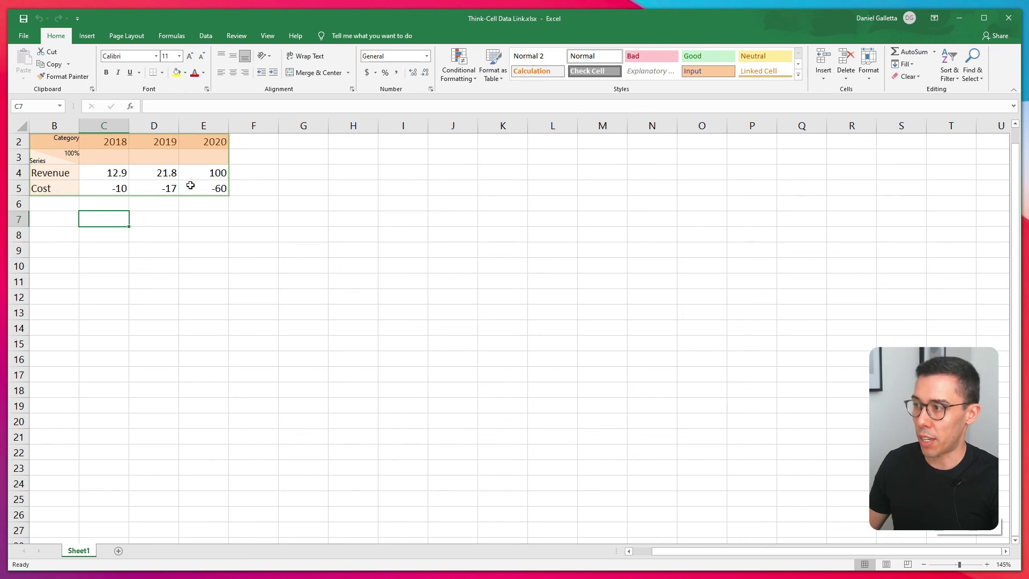
{"action": "key", "text": "alt+Tab"}
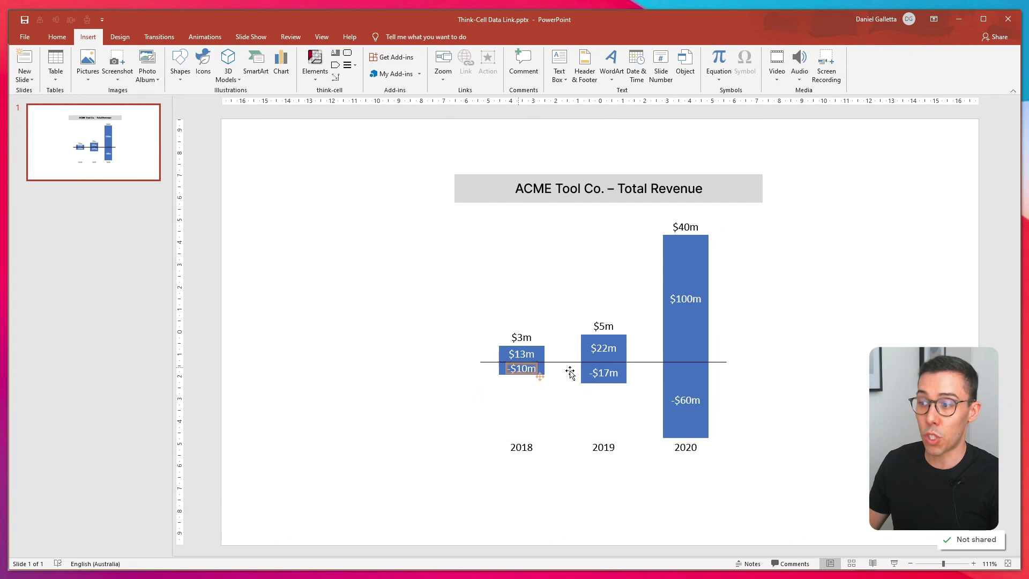
Fill cost segments tc Red and revenue segments Accent 6 green, then add Revenue and Cost series labels
{"action": "left_click", "coordinate": [536, 369]}
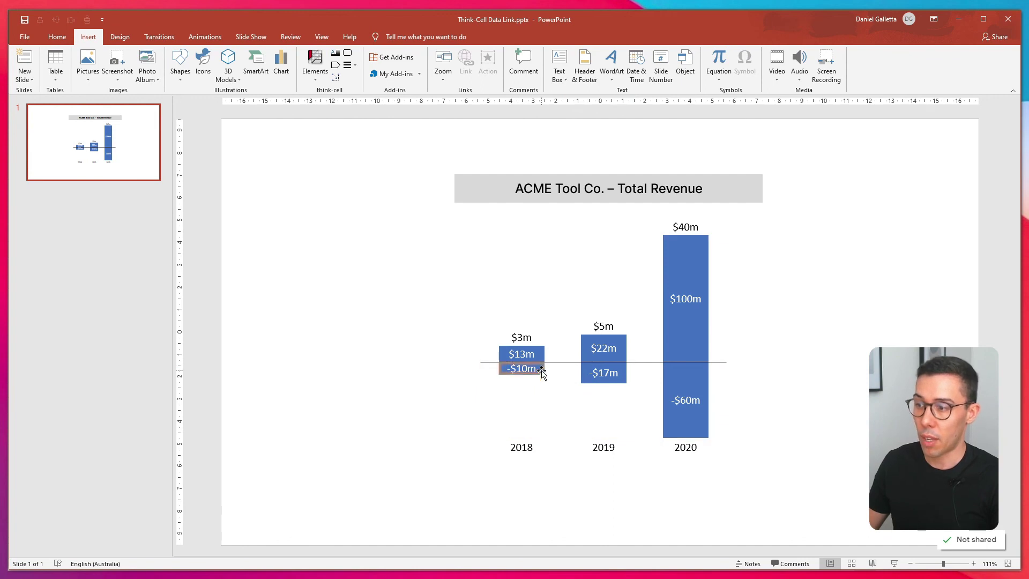
{"action": "right_click", "coordinate": [683, 380]}
{"action": "left_click", "coordinate": [782, 368]}
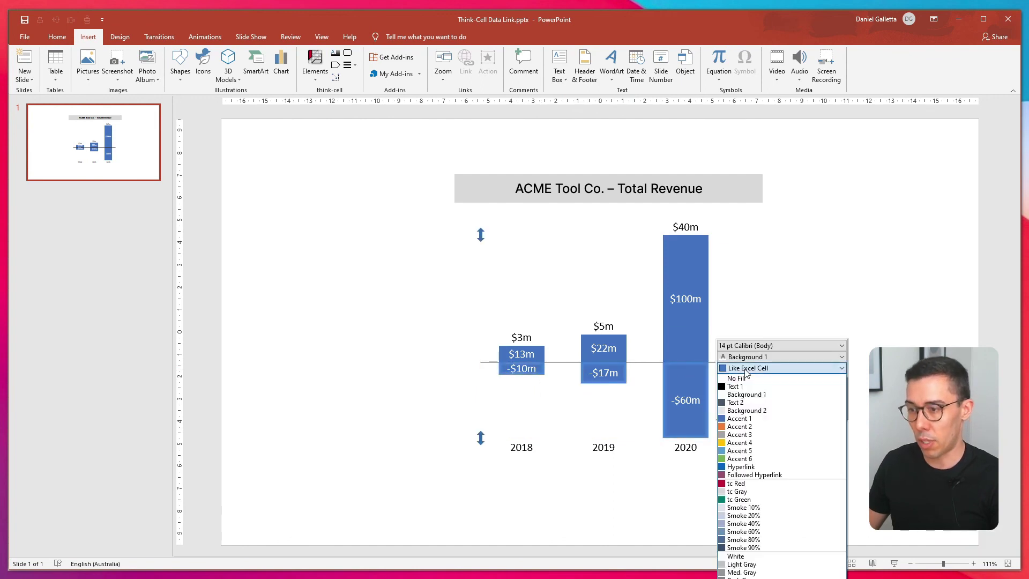
{"action": "left_click", "coordinate": [750, 484]}
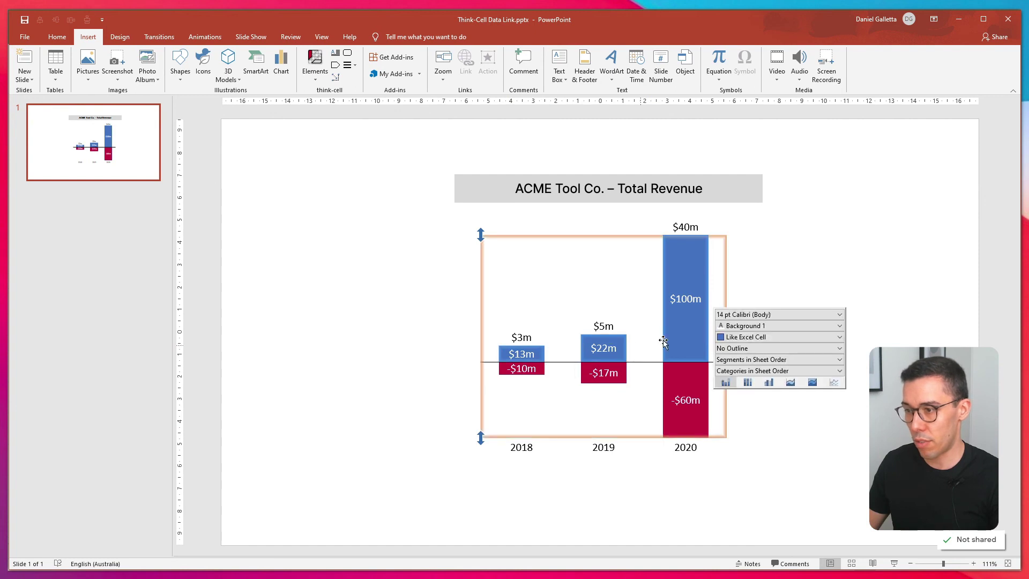
{"action": "left_click", "coordinate": [783, 336]}
{"action": "left_click", "coordinate": [782, 417]}
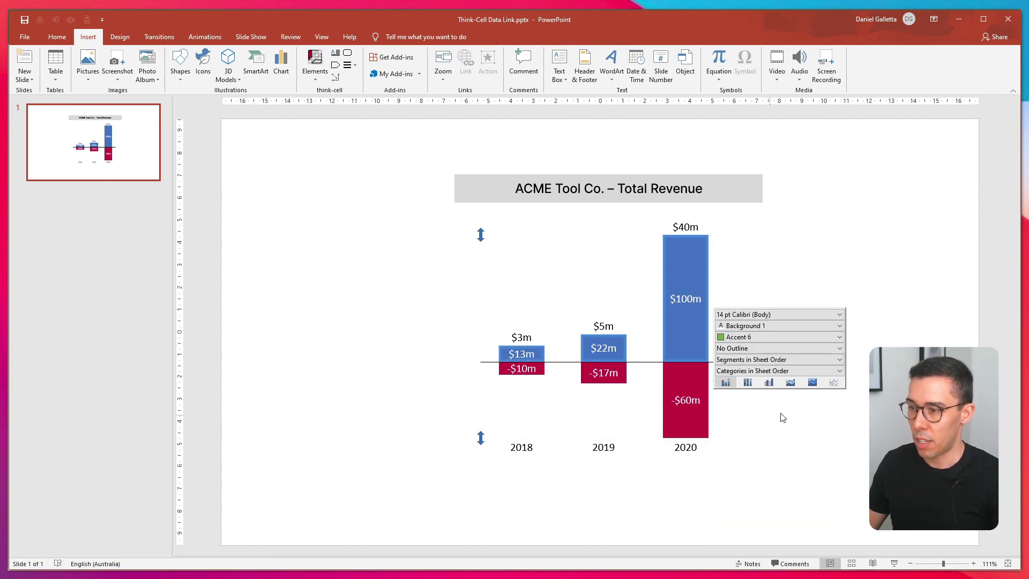
{"action": "right_click", "coordinate": [638, 292]}
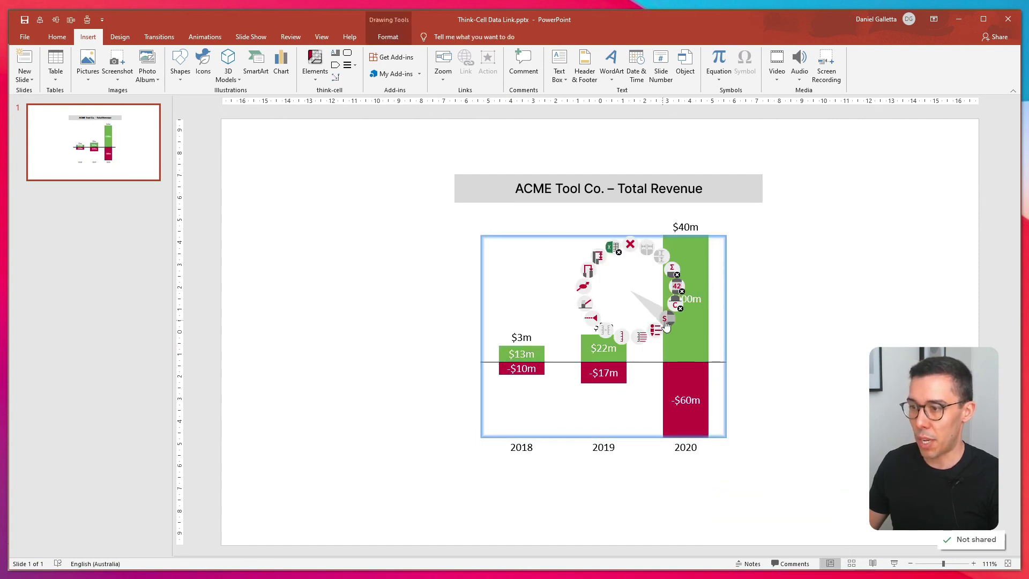
{"action": "left_click", "coordinate": [665, 322]}
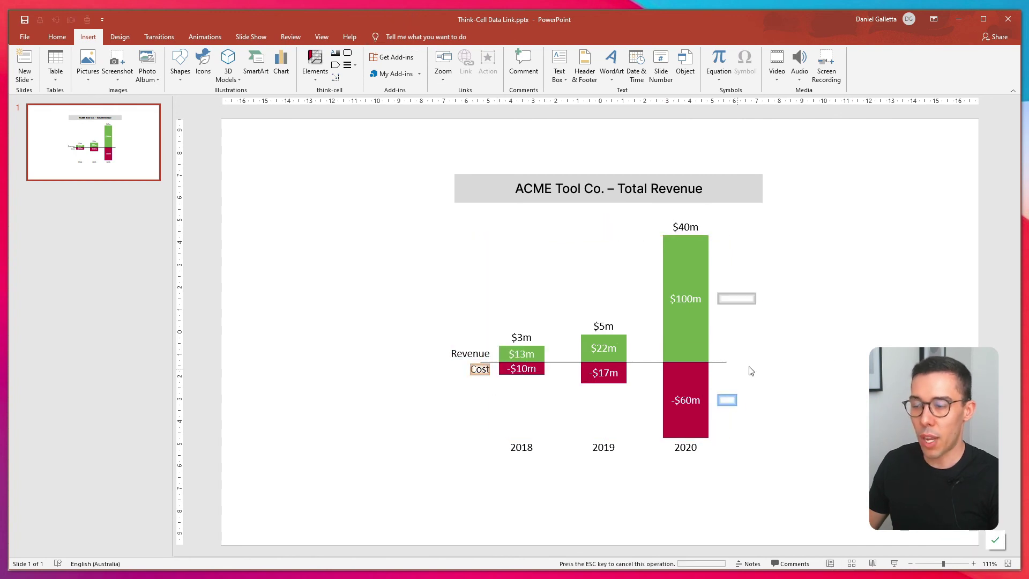